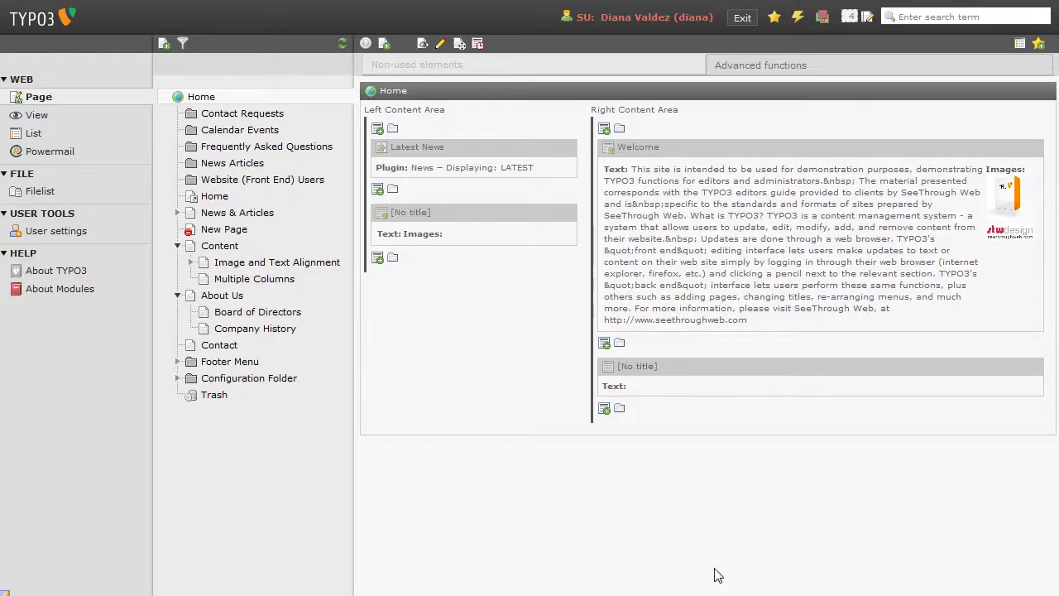
# Open the List module to display the Home page's 14 subpages and 4 content elements
pyautogui.click(32, 134)
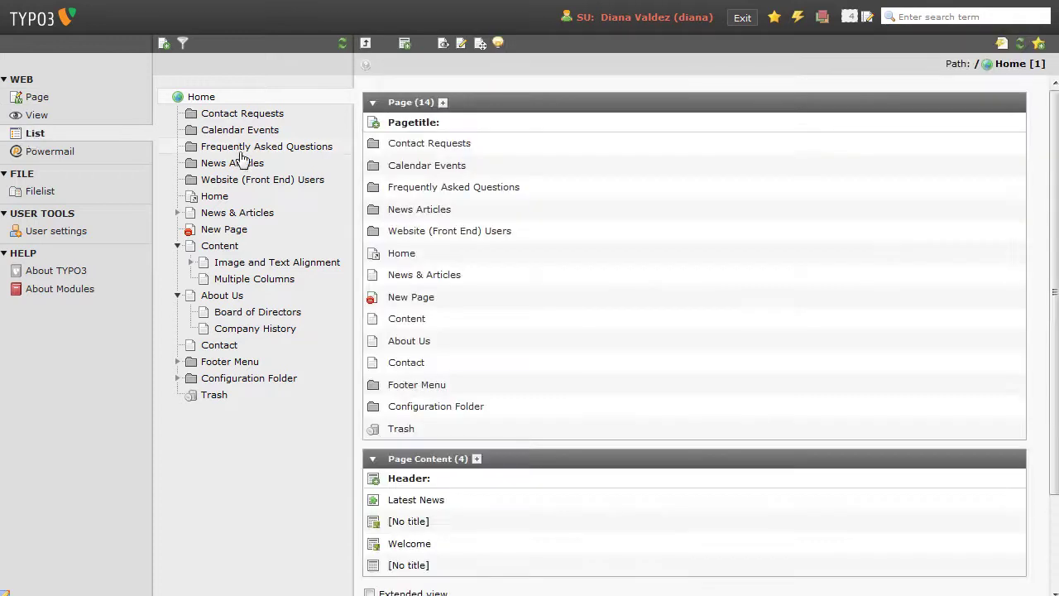
# Select the News Articles folder and look through its News and News category tables
pyautogui.click(240, 165)
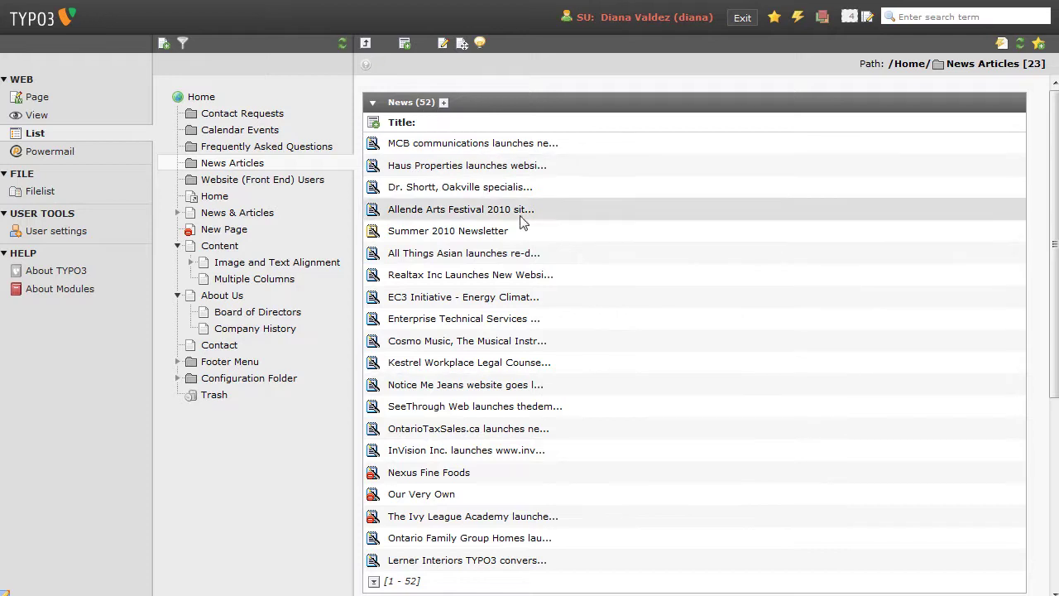
pyautogui.scroll(-3, 1047, 120)
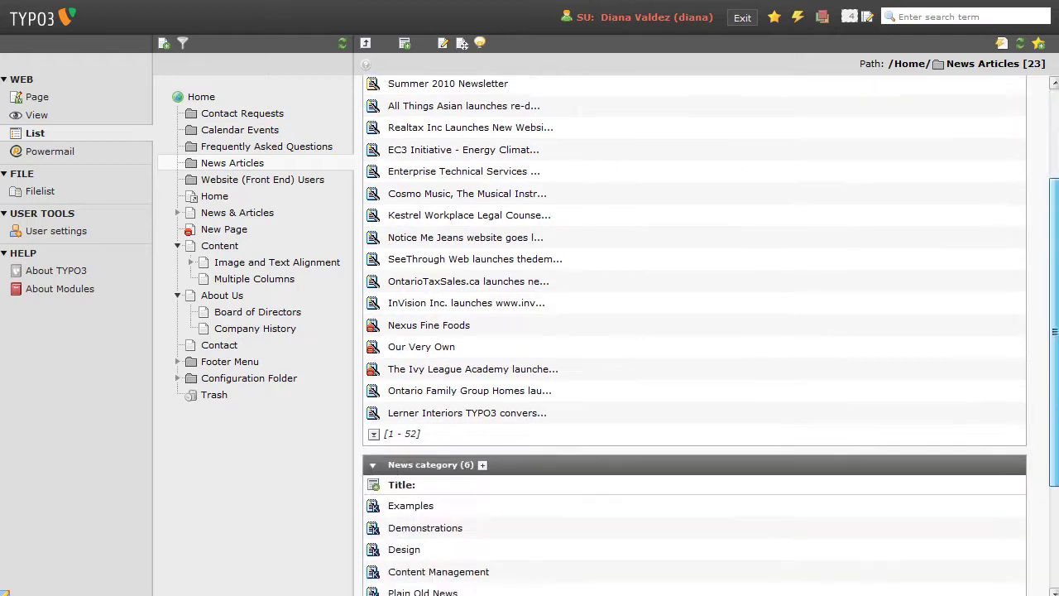
pyautogui.scroll(-3, 704, 331)
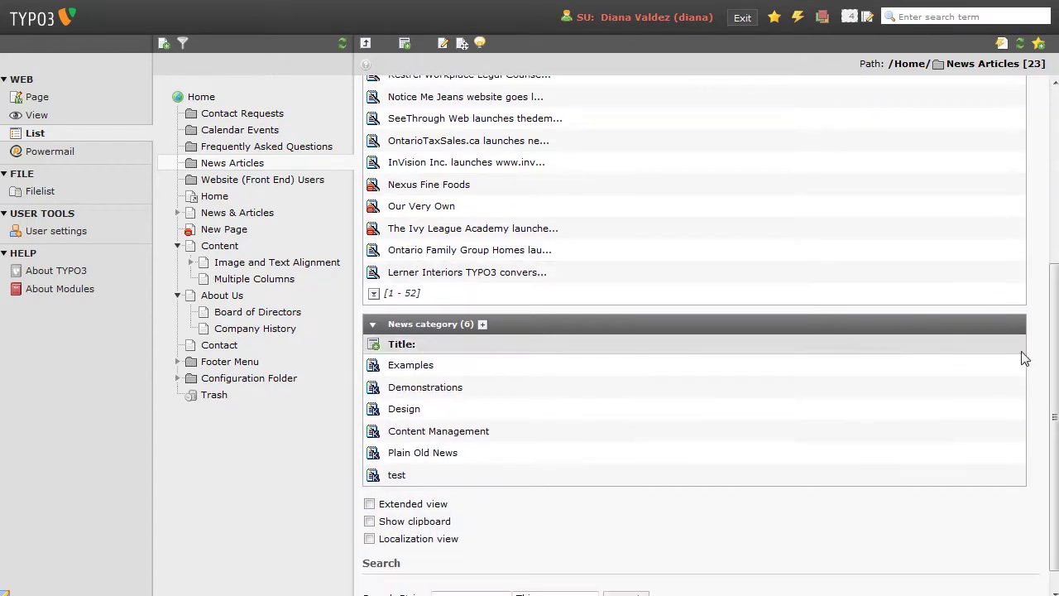
pyautogui.scroll(6, 1039, 149)
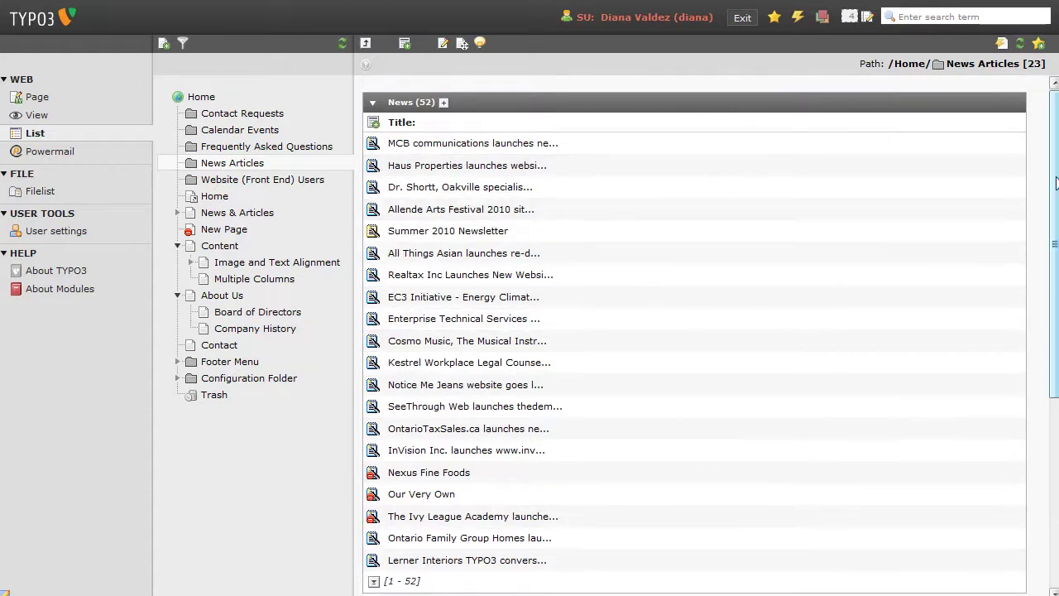
pyautogui.scroll(-4, 1056, 182)
pyautogui.scroll(4, 1035, 141)
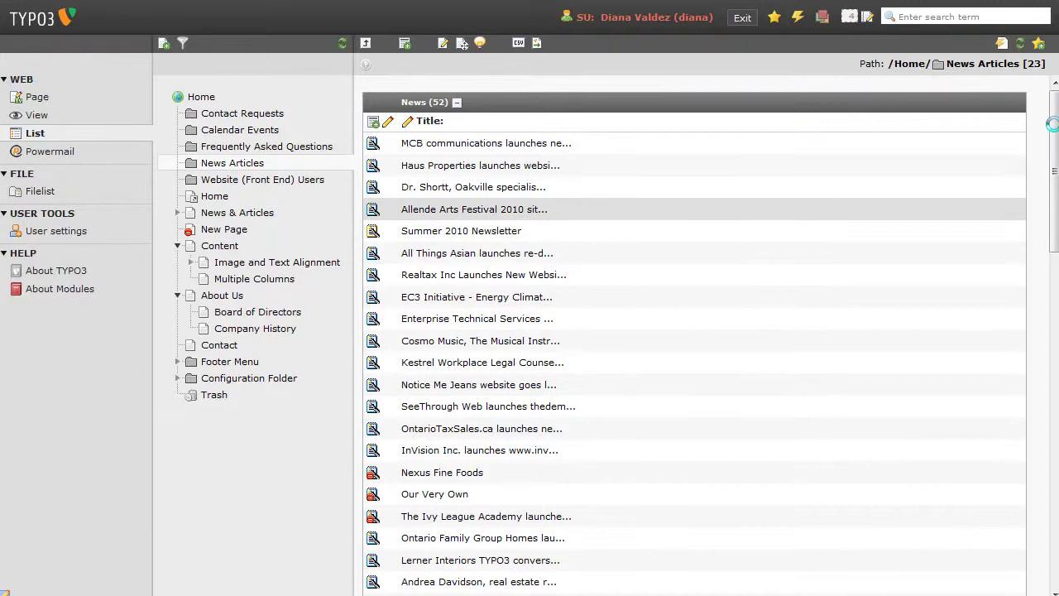
# Tick Extended view below the News Articles list of 52 news records
pyautogui.moveTo(1054, 161); pyautogui.dragTo(1054, 120)
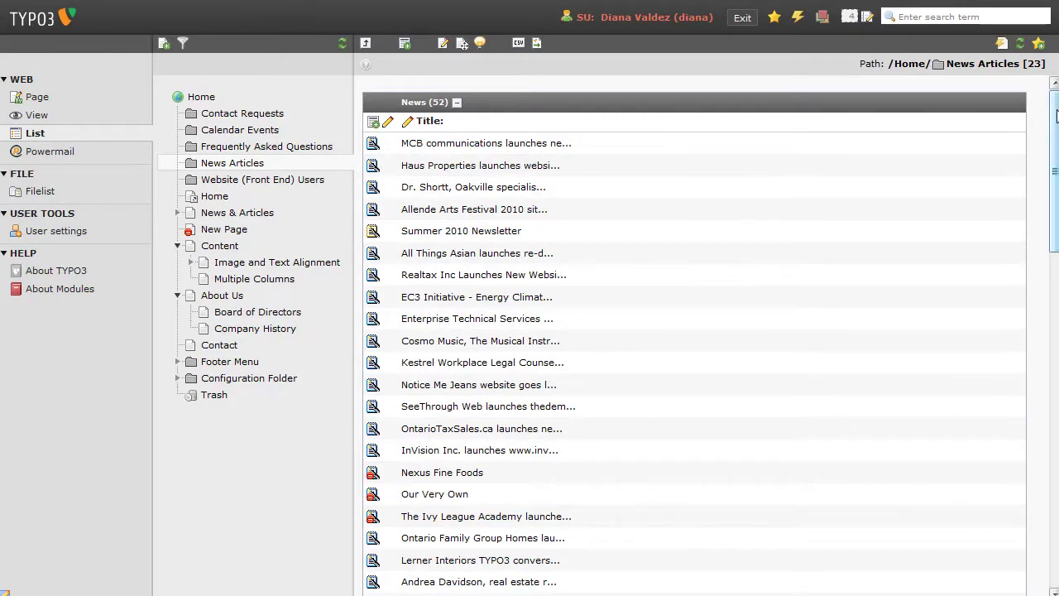
pyautogui.moveTo(1053, 133); pyautogui.dragTo(1051, 447)
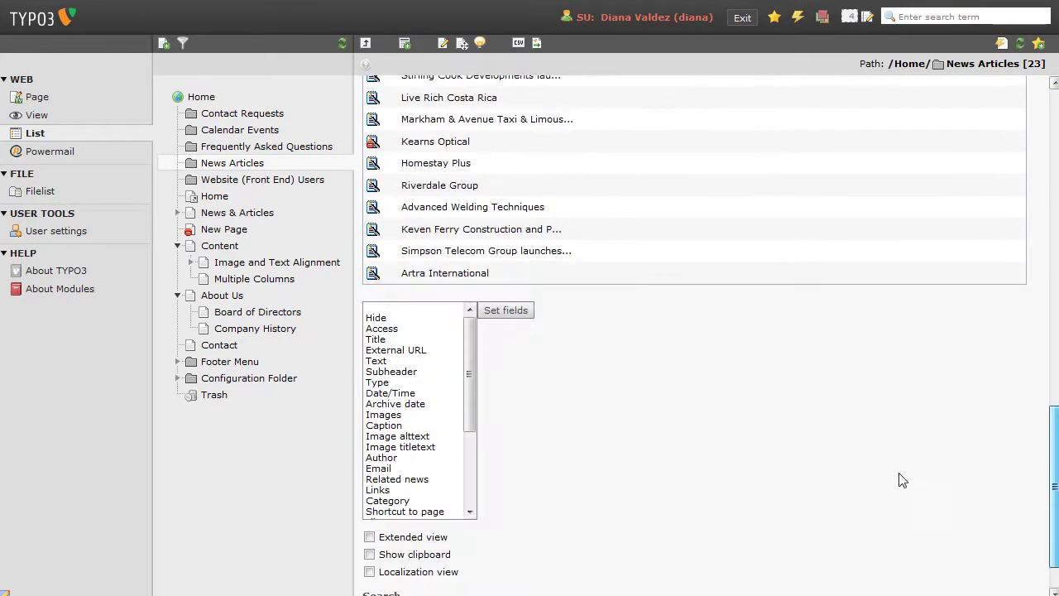
pyautogui.scroll(-1, 534, 513)
pyautogui.click(370, 486)
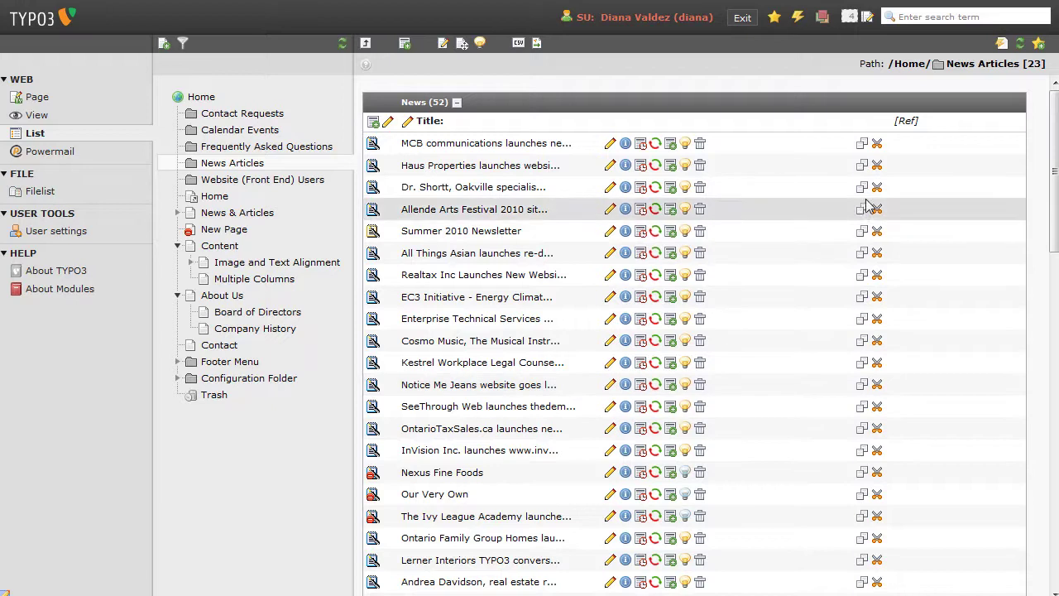
pyautogui.moveTo(1056, 162); pyautogui.dragTo(1045, 505)
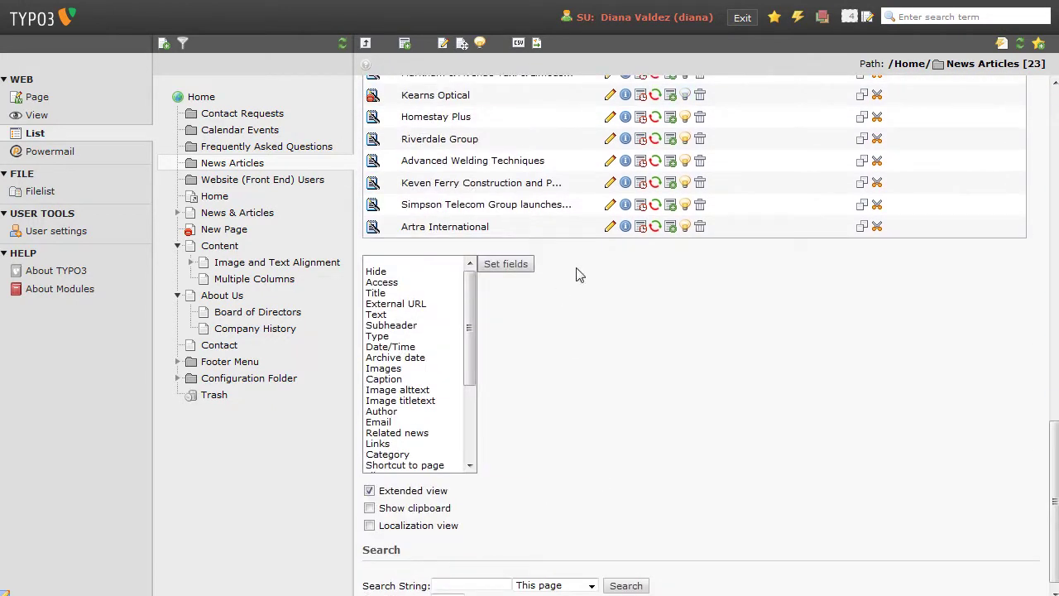
# Choose Category in the field selector and apply it as a column beside Title
pyautogui.click(374, 455)
pyautogui.click(506, 265)
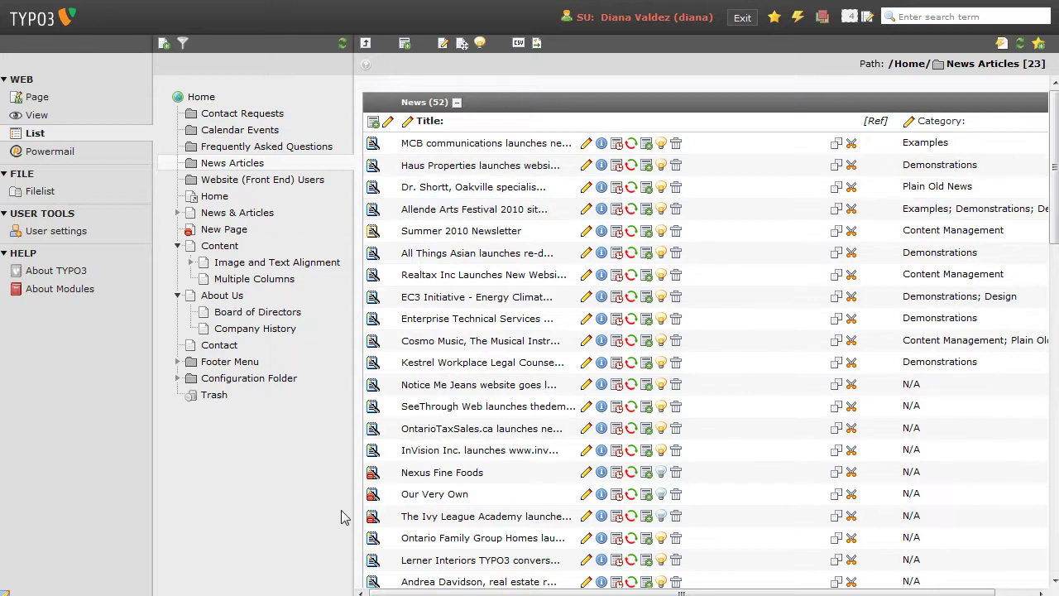
# Narrow and collapse the page tree so the news list spans the full width
pyautogui.moveTo(352, 482); pyautogui.dragTo(339, 480)
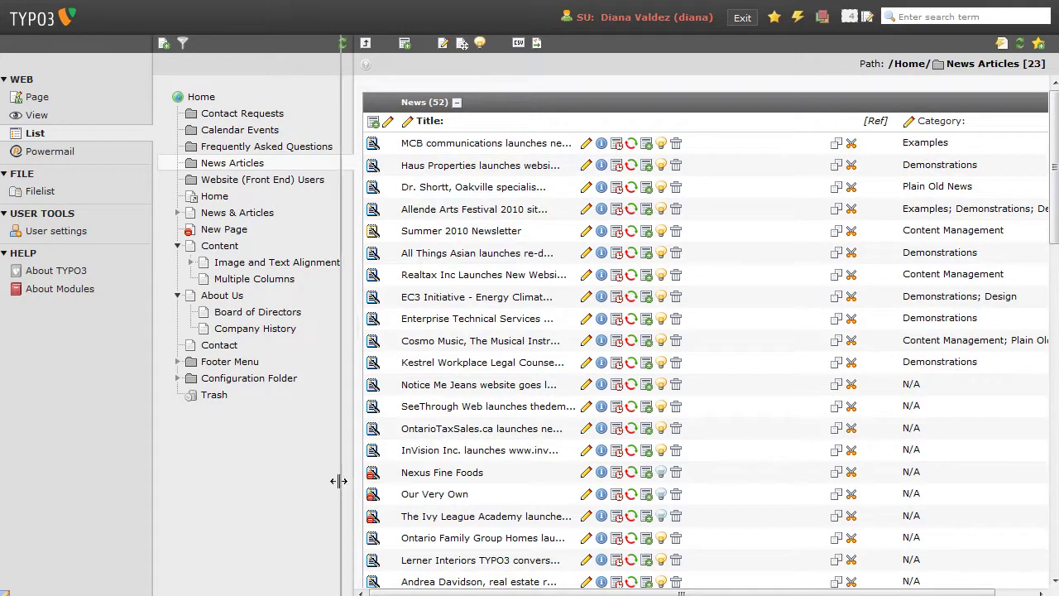
pyautogui.moveTo(275, 461); pyautogui.dragTo(283, 461)
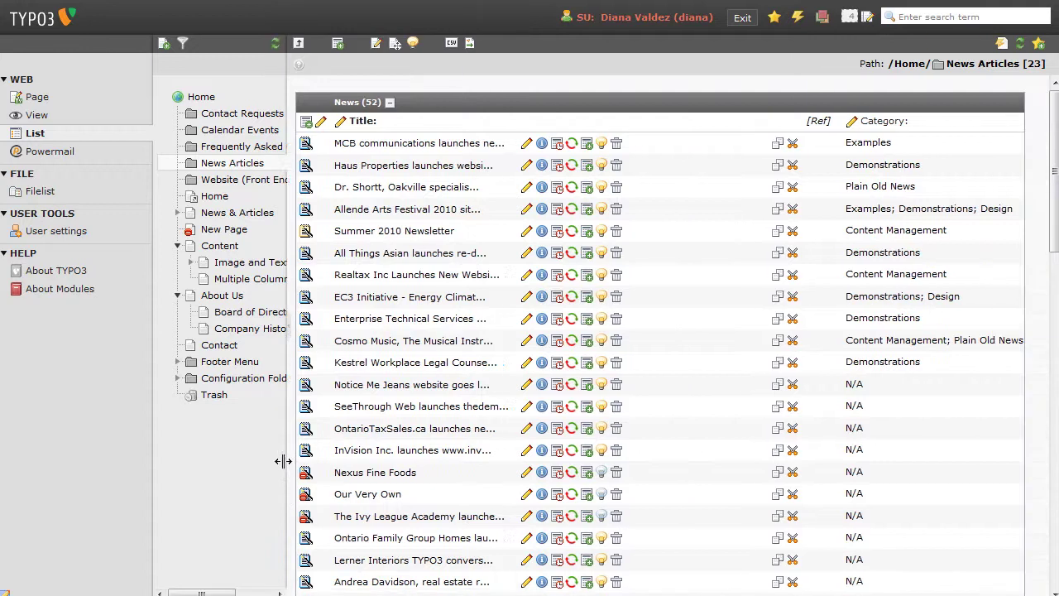
pyautogui.doubleClick(289, 331)
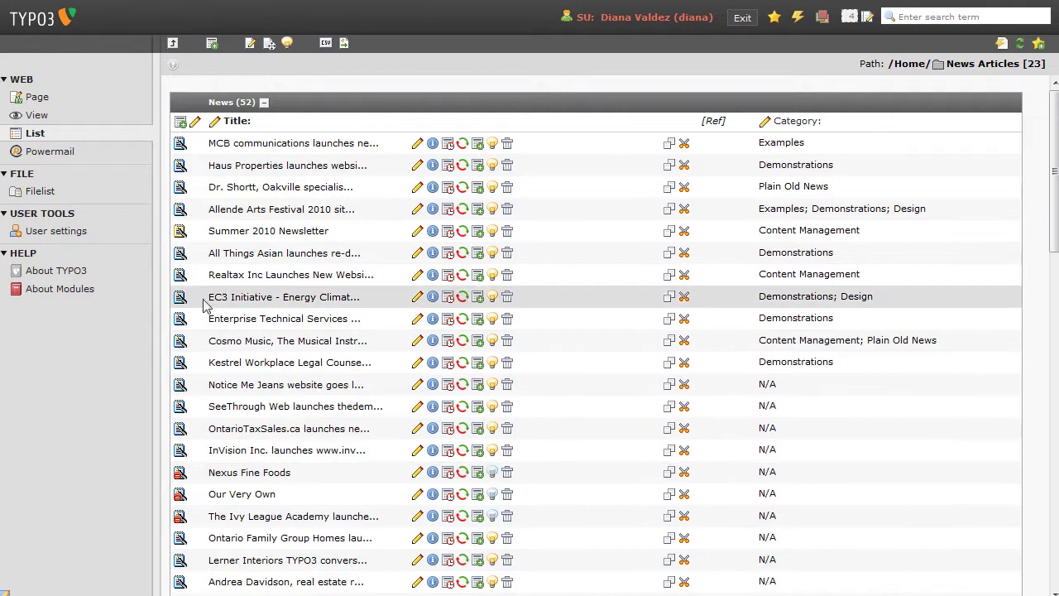
pyautogui.click(162, 333)
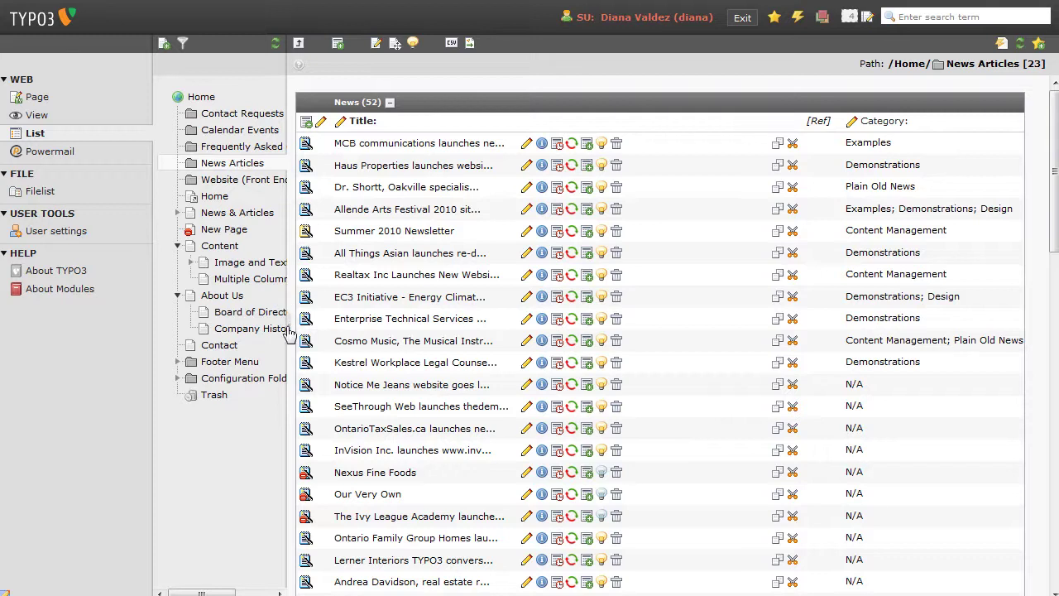
pyautogui.click(286, 329)
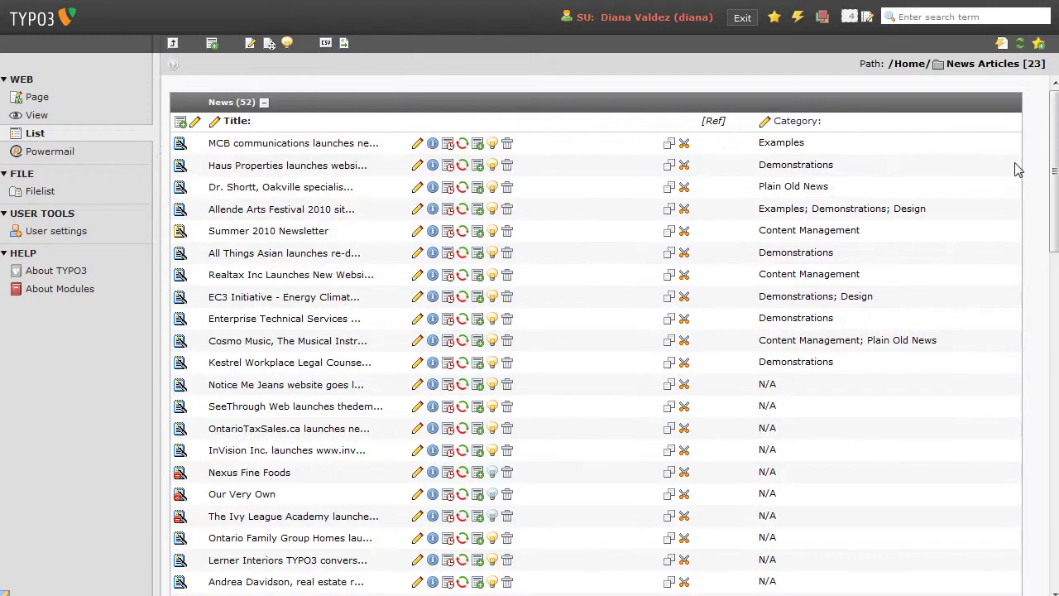
# Select Last change together with Category in the field selector and apply both columns
pyautogui.moveTo(1049, 228); pyautogui.dragTo(1049, 534)
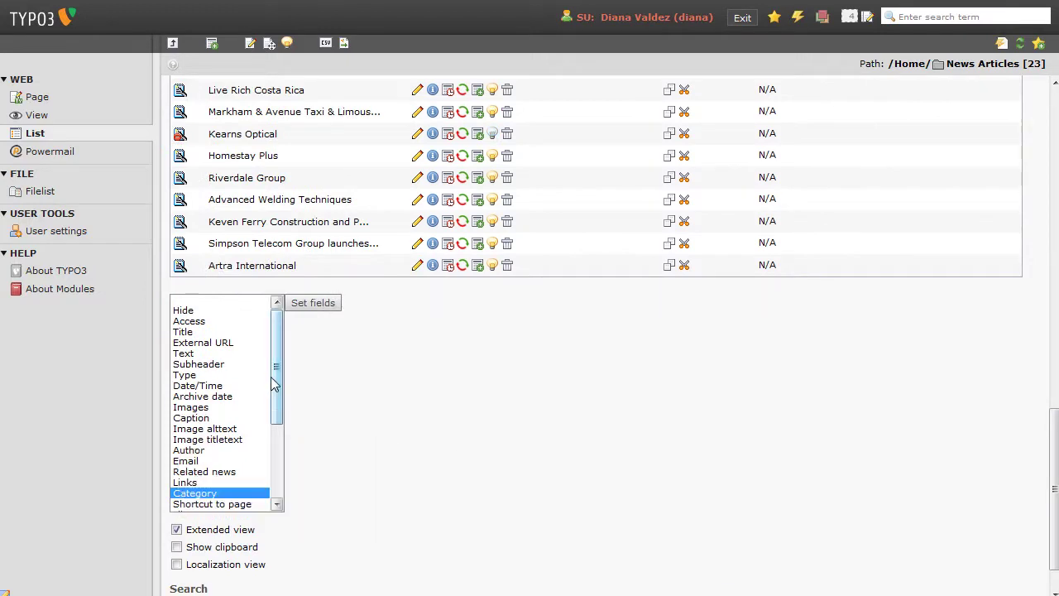
pyautogui.moveTo(276, 381); pyautogui.dragTo(287, 458)
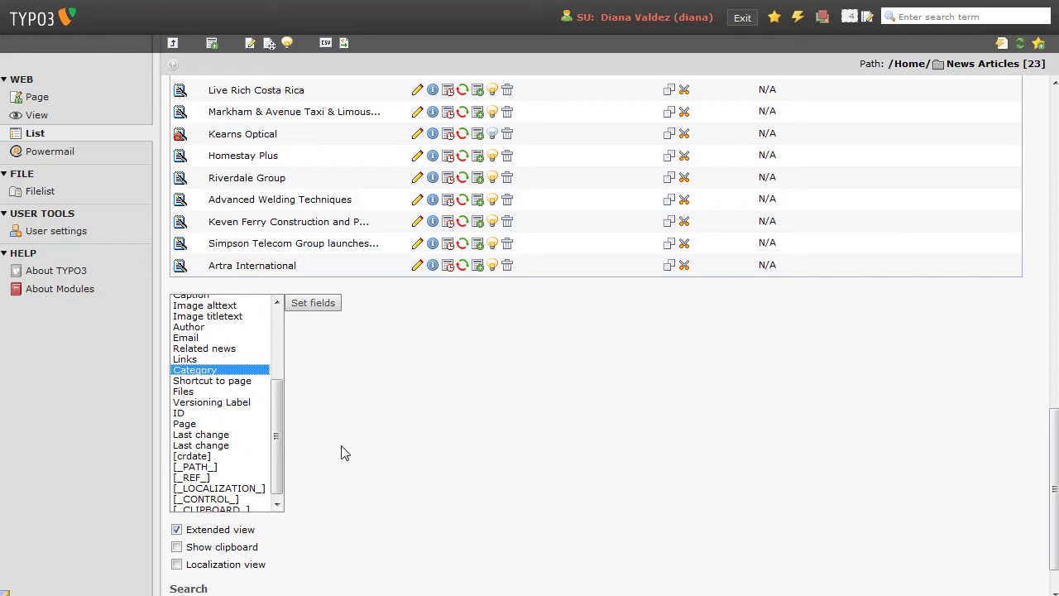
pyautogui.keyDown('ctrl'); pyautogui.click(203, 434); pyautogui.keyUp('ctrl')
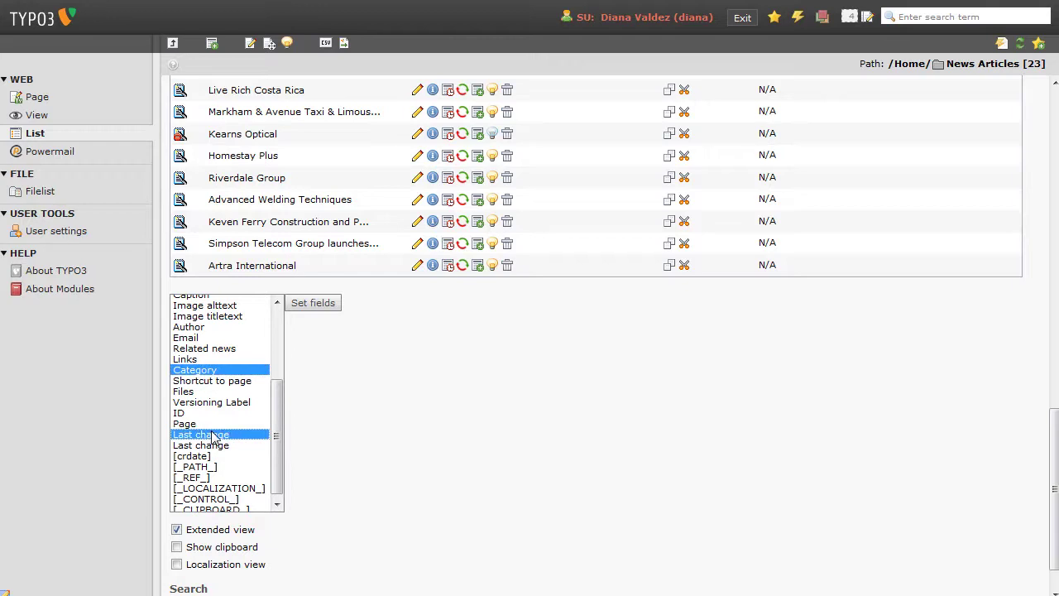
pyautogui.click(313, 303)
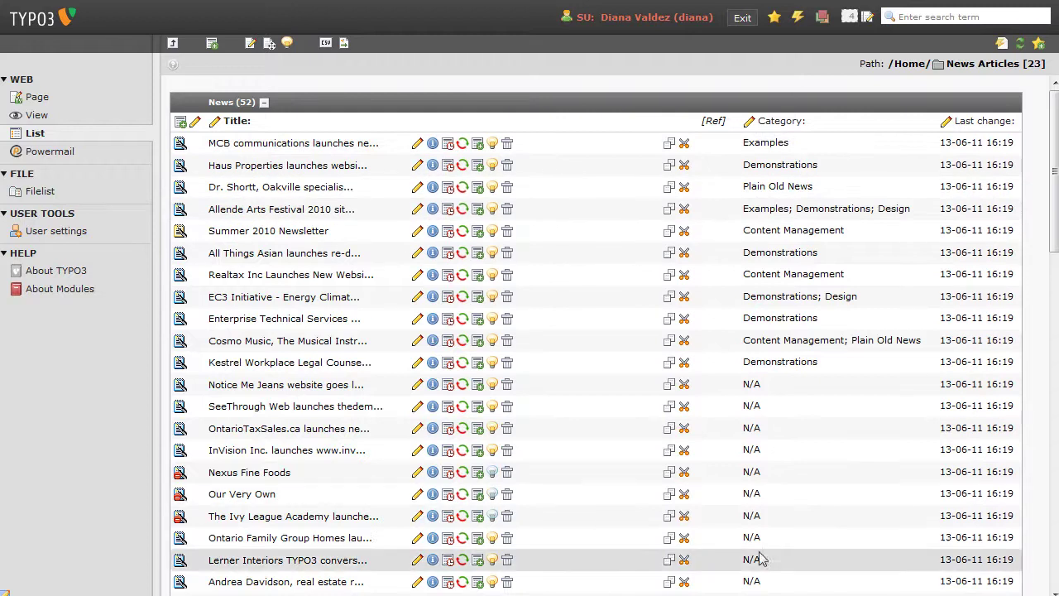
# Edit all listed news categories together, adding Plain Old News to MCB and Haus Properties
pyautogui.click(749, 123)
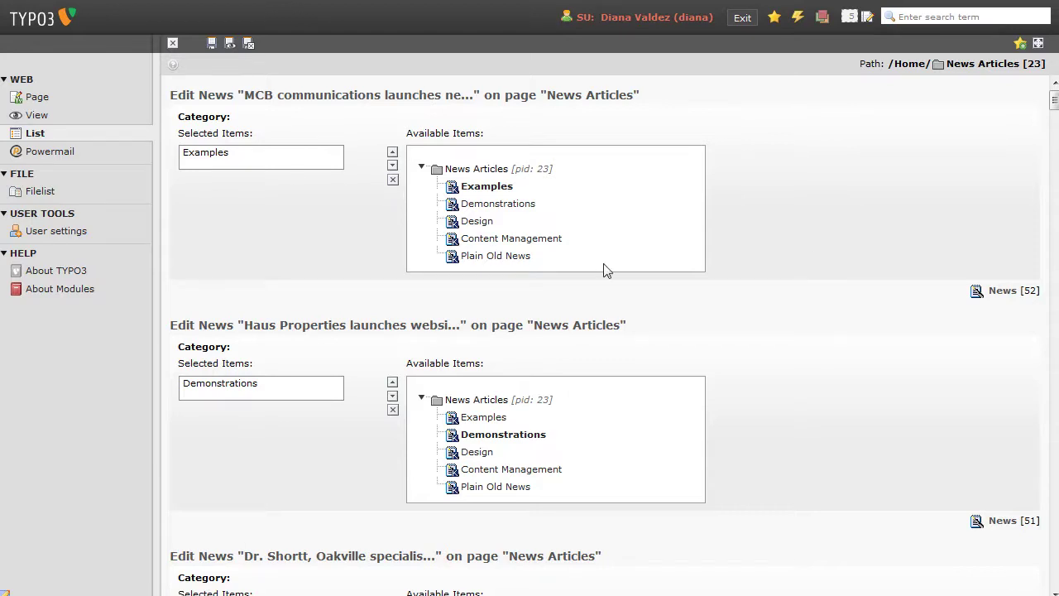
pyautogui.click(495, 258)
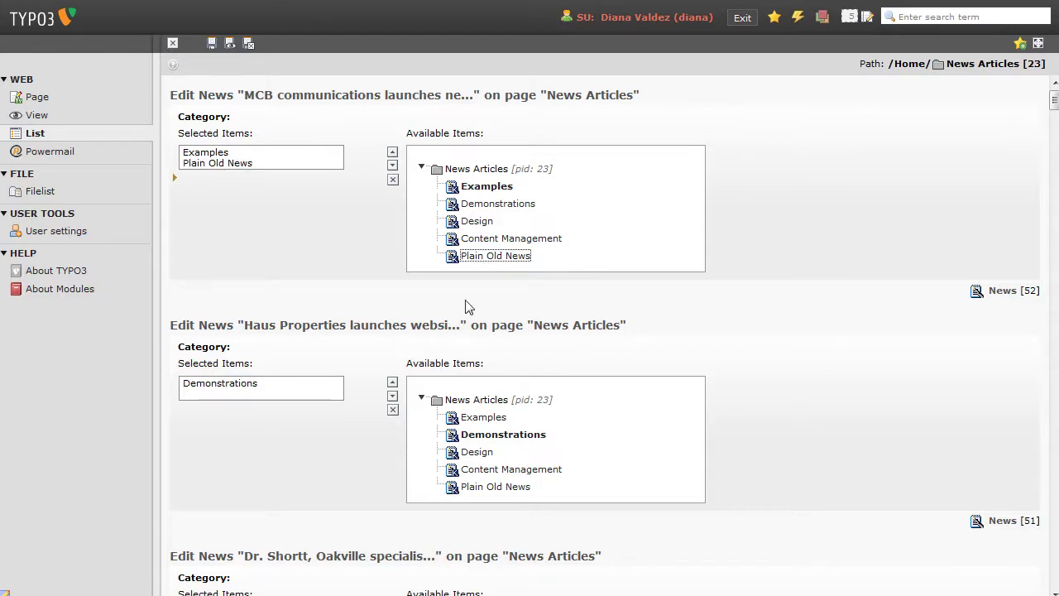
pyautogui.click(496, 488)
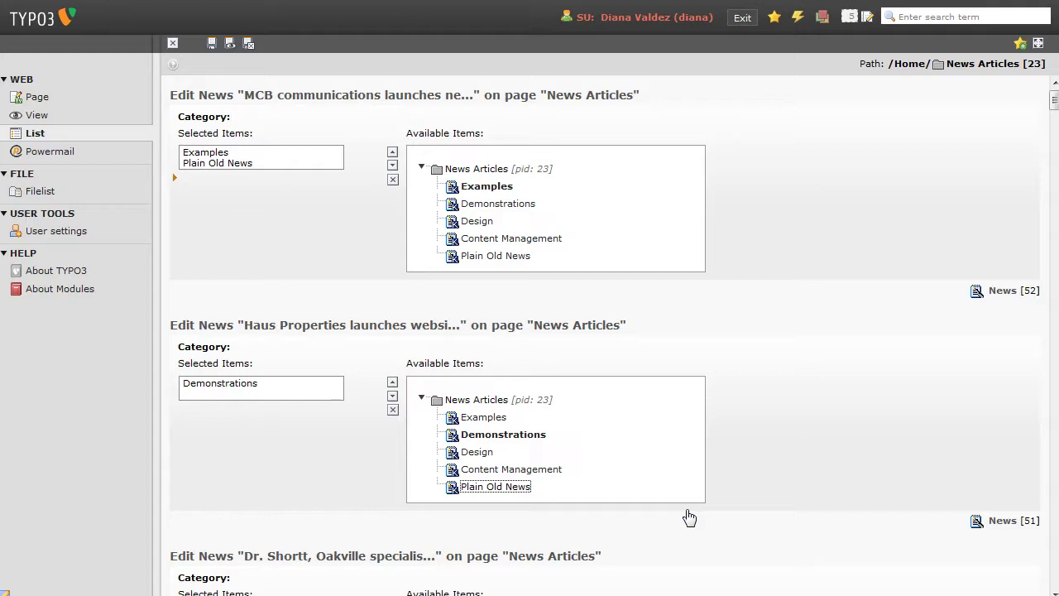
pyautogui.click(506, 490)
pyautogui.moveTo(1055, 105); pyautogui.dragTo(1055, 118)
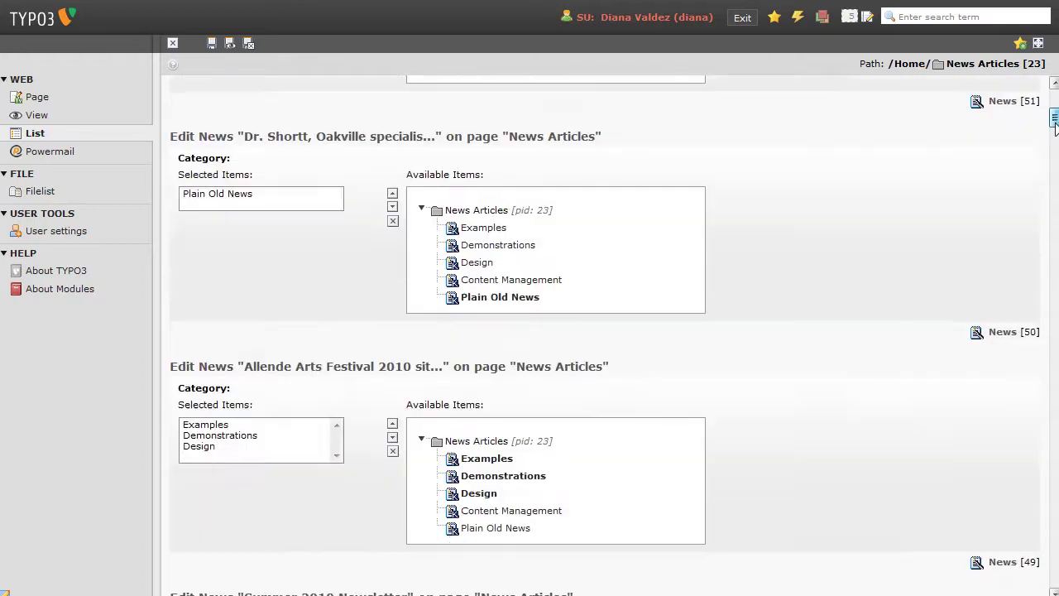
pyautogui.scroll(-2, 1055, 125)
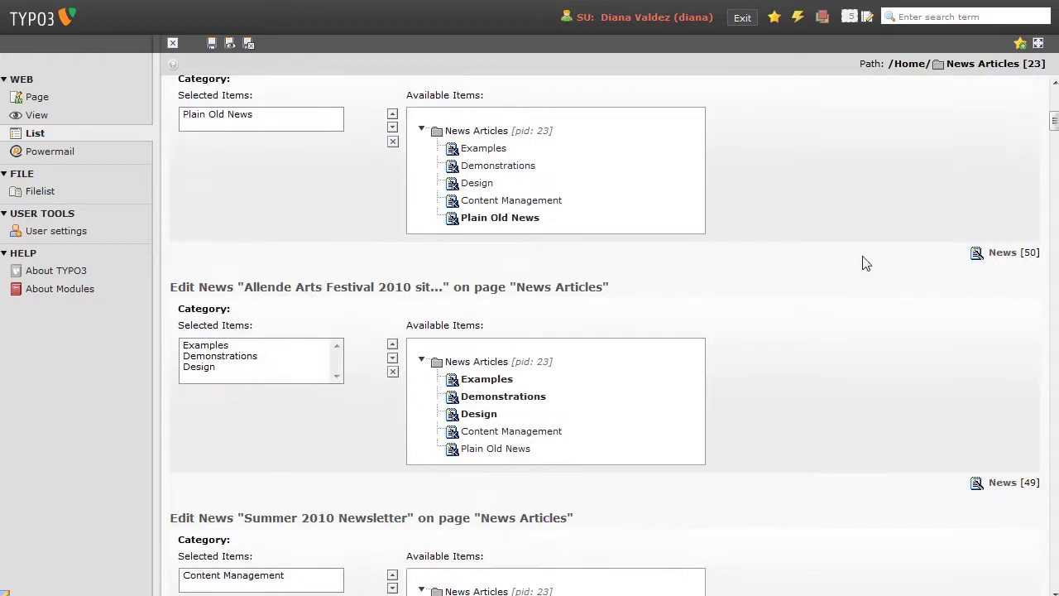
# Add Plain Old News to Allende, Summer 2010 Newsletter, All Things Asian, Realtax, EC3 Initiative; save
pyautogui.click(493, 449)
pyautogui.scroll(-6, 846, 494)
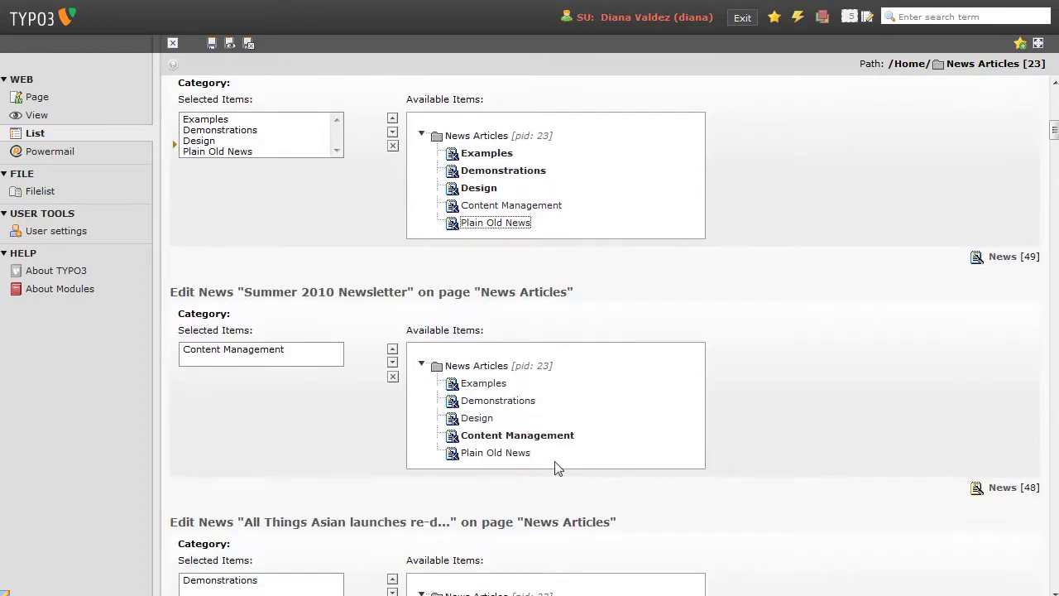
pyautogui.click(503, 459)
pyautogui.scroll(-3, 852, 466)
pyautogui.click(517, 557)
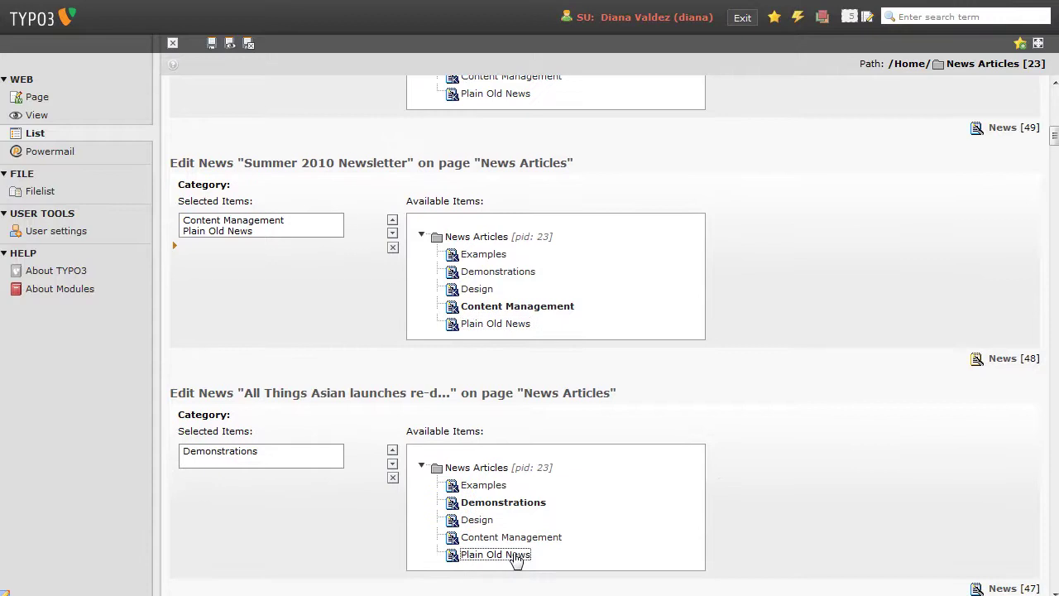
pyautogui.scroll(-9, 828, 484)
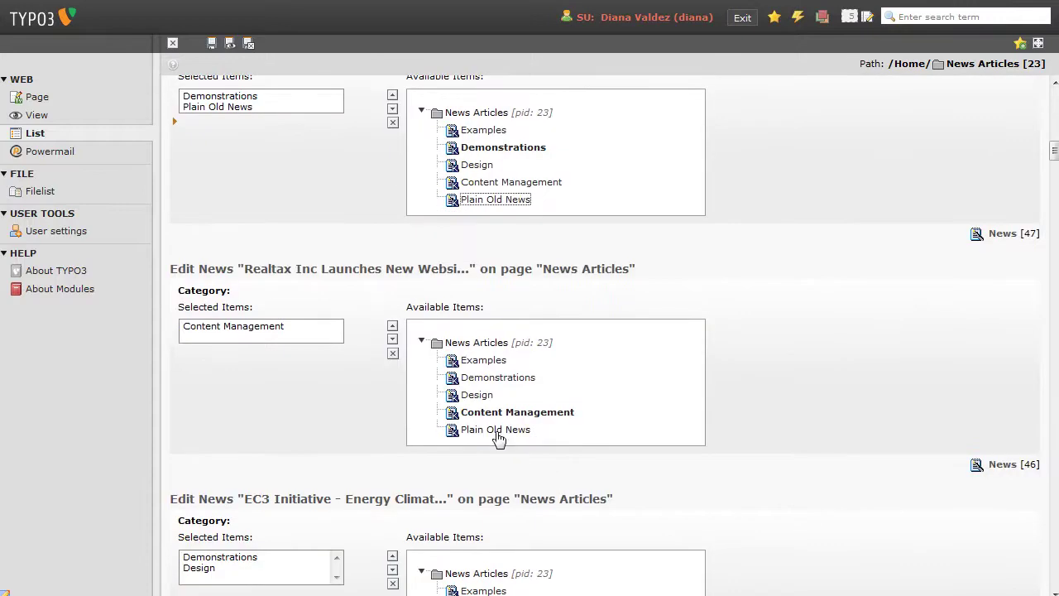
pyautogui.click(499, 437)
pyautogui.scroll(-4, 759, 438)
pyautogui.click(512, 501)
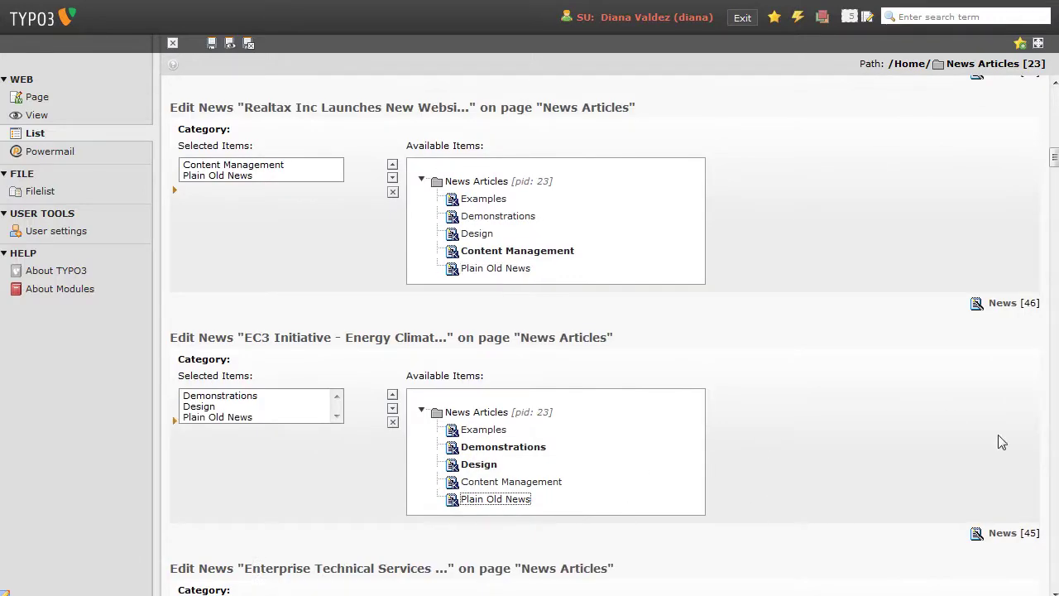
pyautogui.moveTo(1054, 164); pyautogui.dragTo(1054, 97)
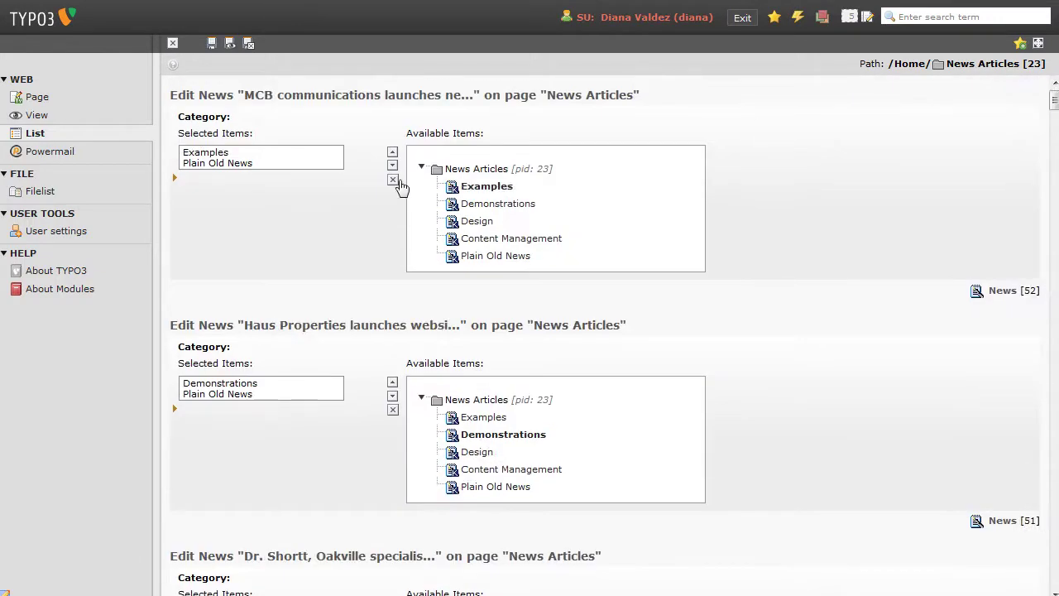
pyautogui.click(250, 45)
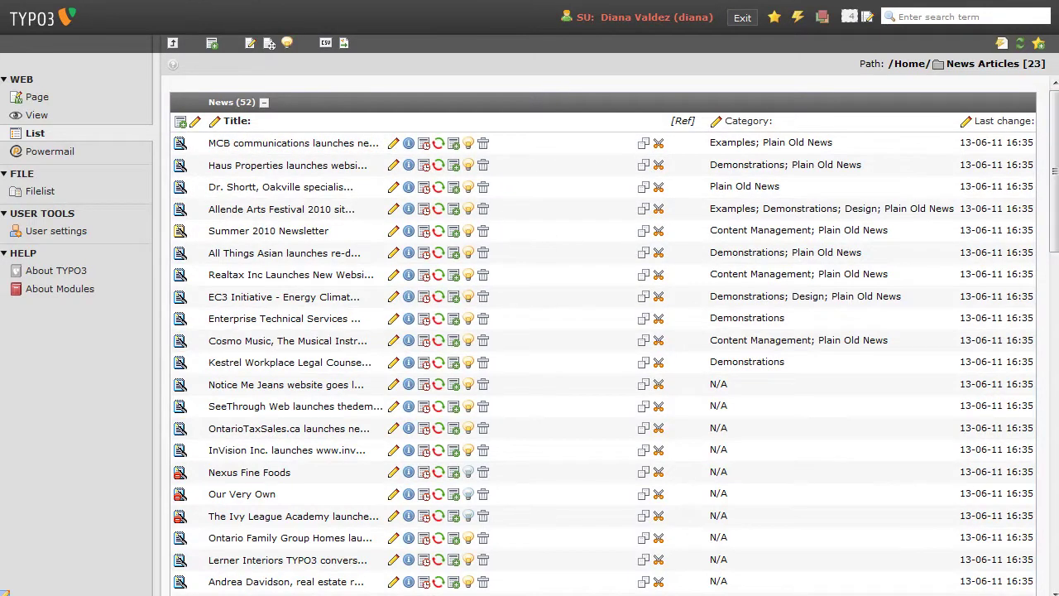
# Reapply the Category field to the news list, then export the list as CSV
pyautogui.scroll(-10, 673, 83)
pyautogui.scroll(-2, 673, 83)
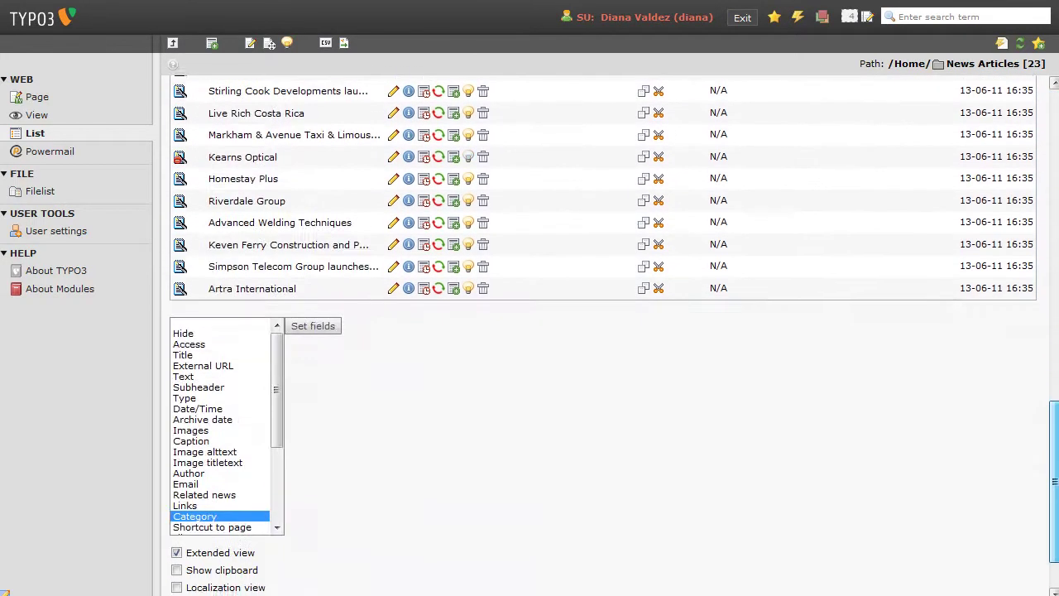
pyautogui.click(313, 326)
pyautogui.scroll(5, 861, 269)
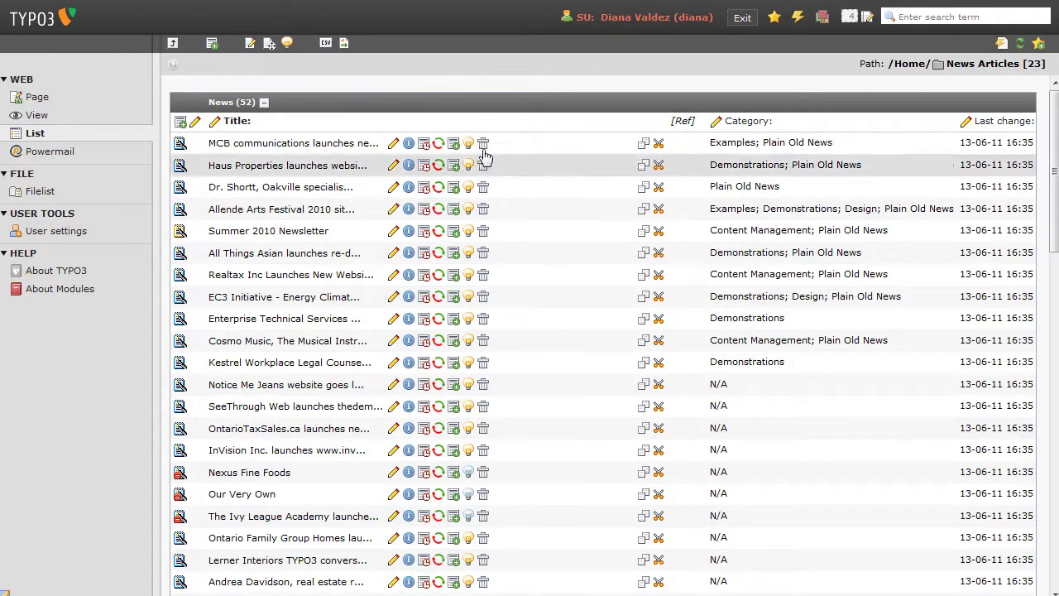
pyautogui.click(324, 45)
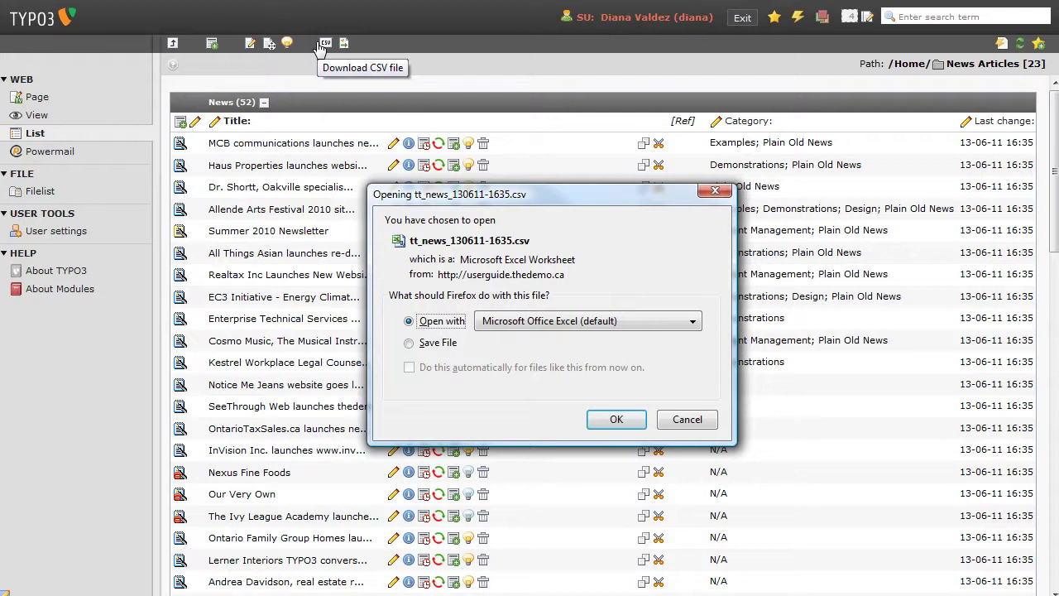
# Open the exported tt_news_130611-1635.csv with Microsoft Office Excel
pyautogui.click(618, 421)
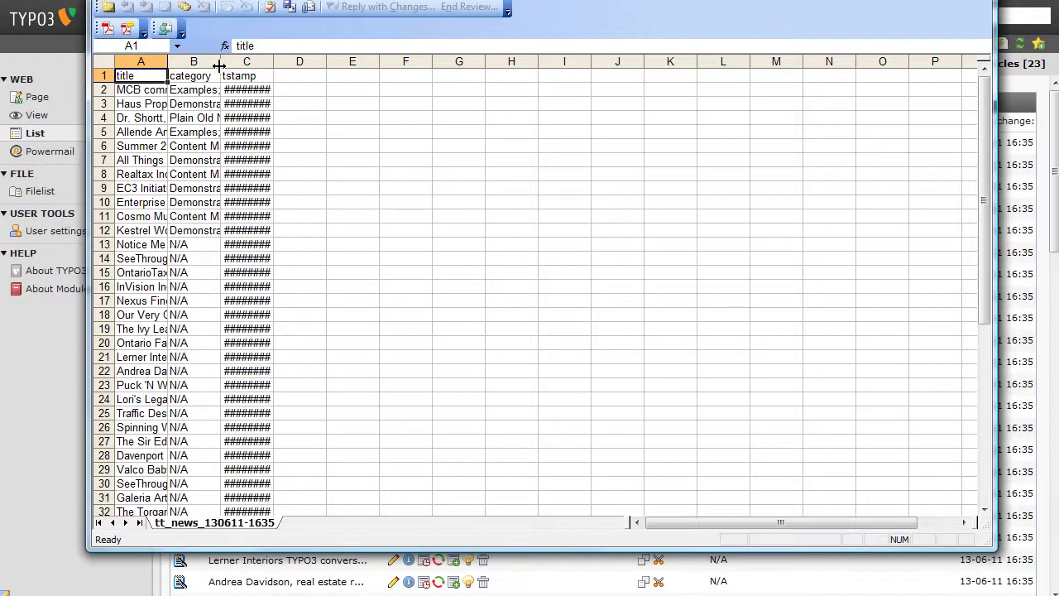
# Widen columns A, B and C to show full titles, categories and 13/06/2011 16:35 timestamps
pyautogui.moveTo(221, 62); pyautogui.dragTo(508, 61)
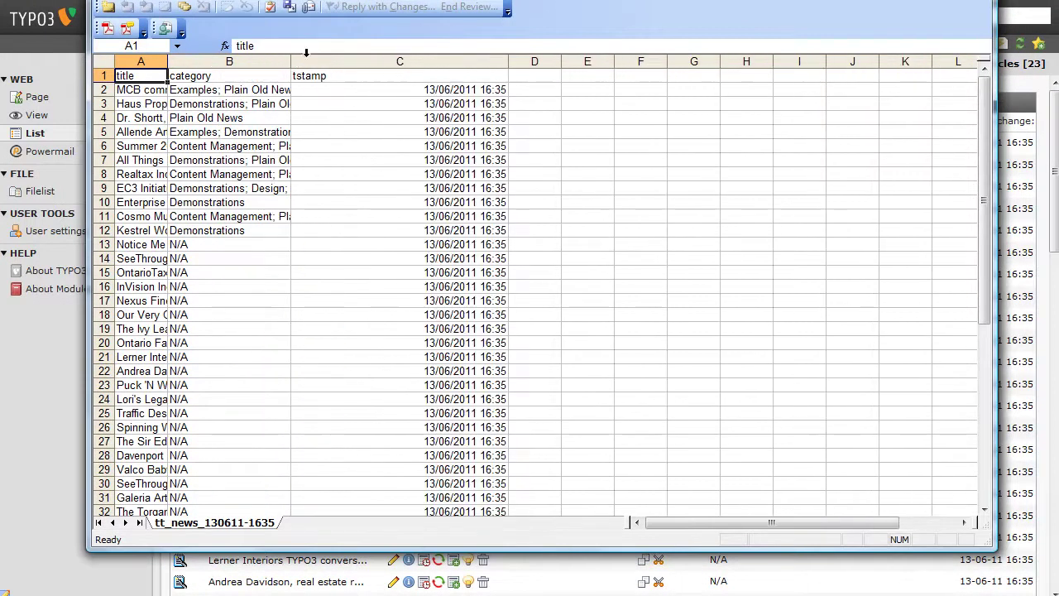
pyautogui.moveTo(168, 62); pyautogui.dragTo(265, 61)
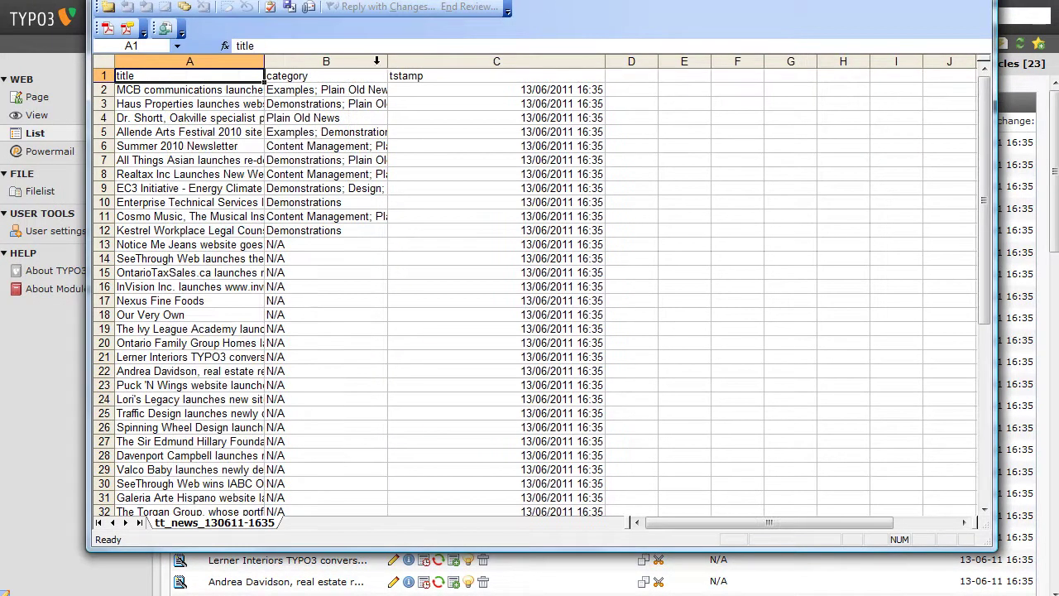
pyautogui.moveTo(386, 63); pyautogui.dragTo(490, 62)
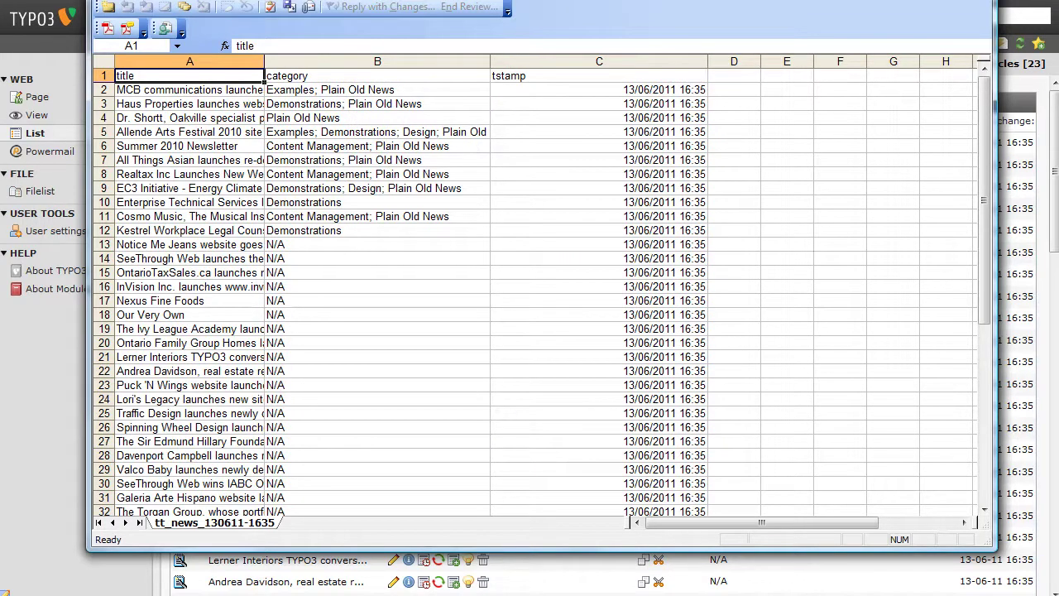
pyautogui.moveTo(311, 7); pyautogui.dragTo(255, 410)
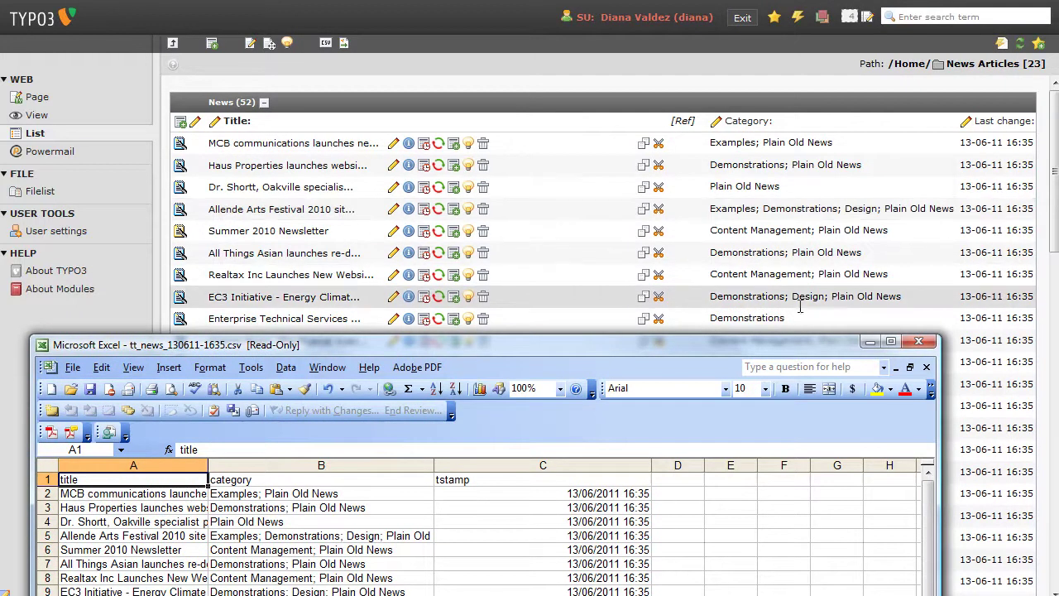
# Return to the TYPO3 list of 52 news records and show a widened page tree beside it
pyautogui.click(331, 192)
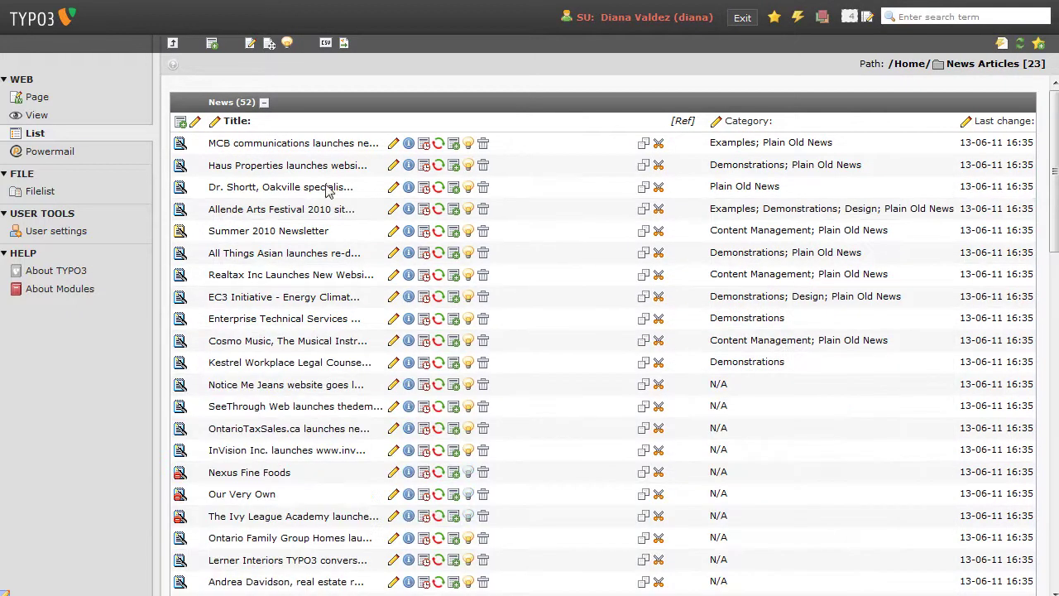
pyautogui.click(161, 336)
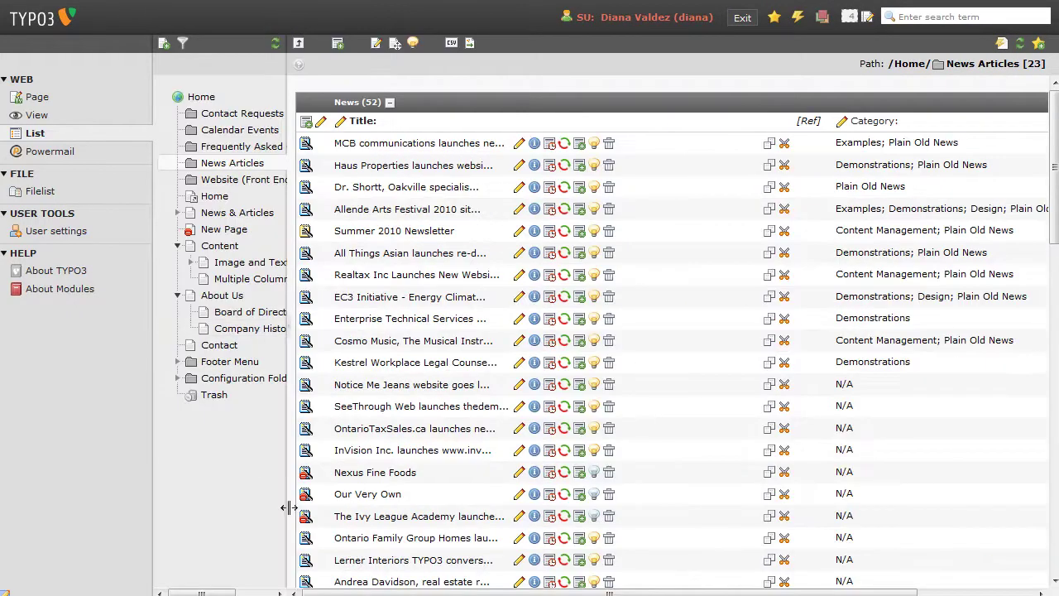
pyautogui.moveTo(291, 489); pyautogui.dragTo(420, 486)
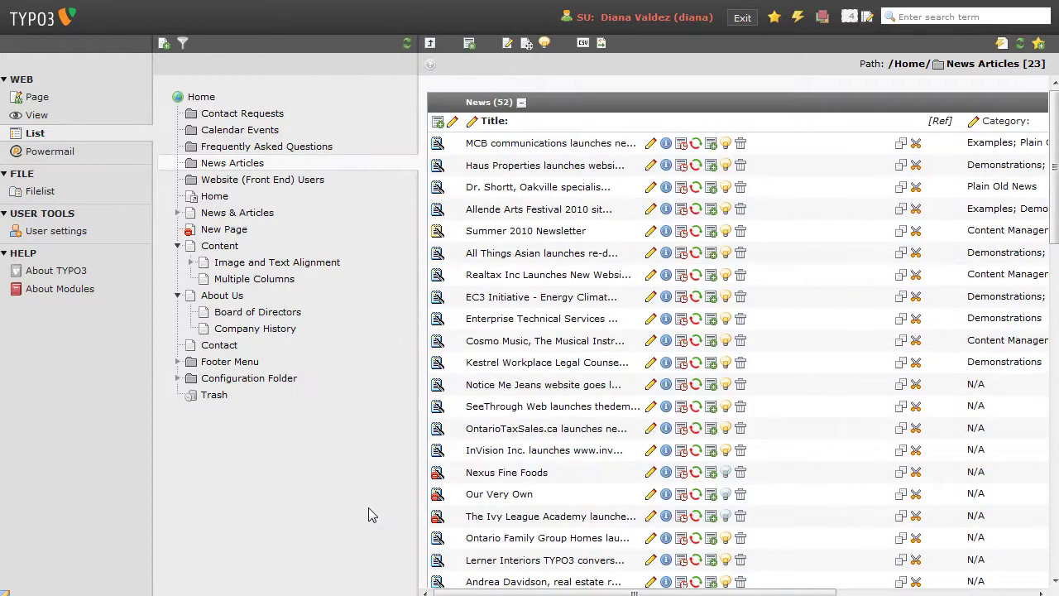